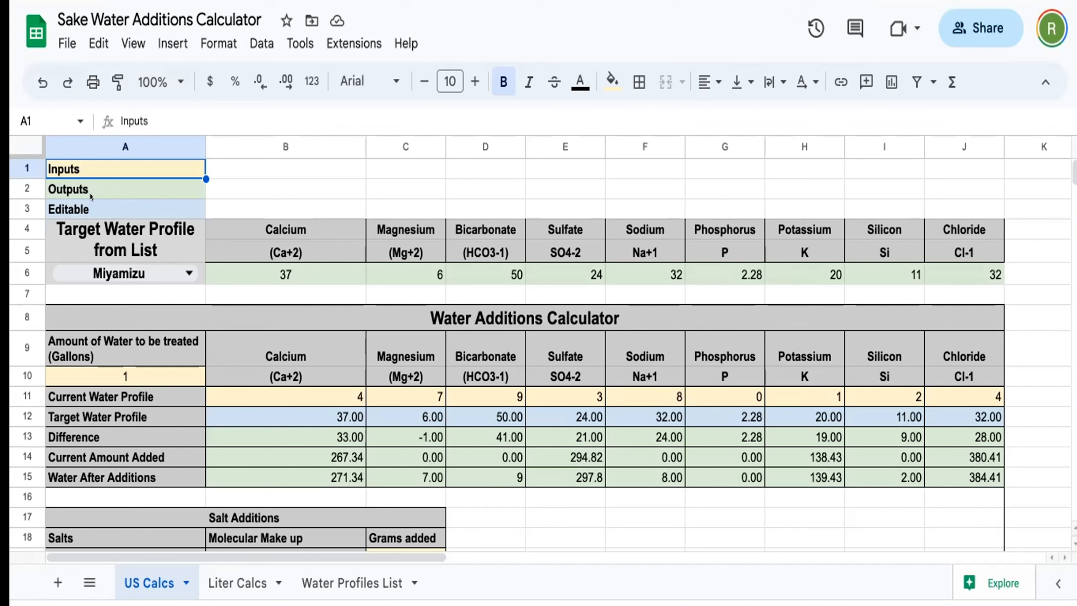
# Look at the target water profile choices and the common water contents on the Water Profiles List sheet, and return to US Calcs.
pyautogui.click(162, 273)
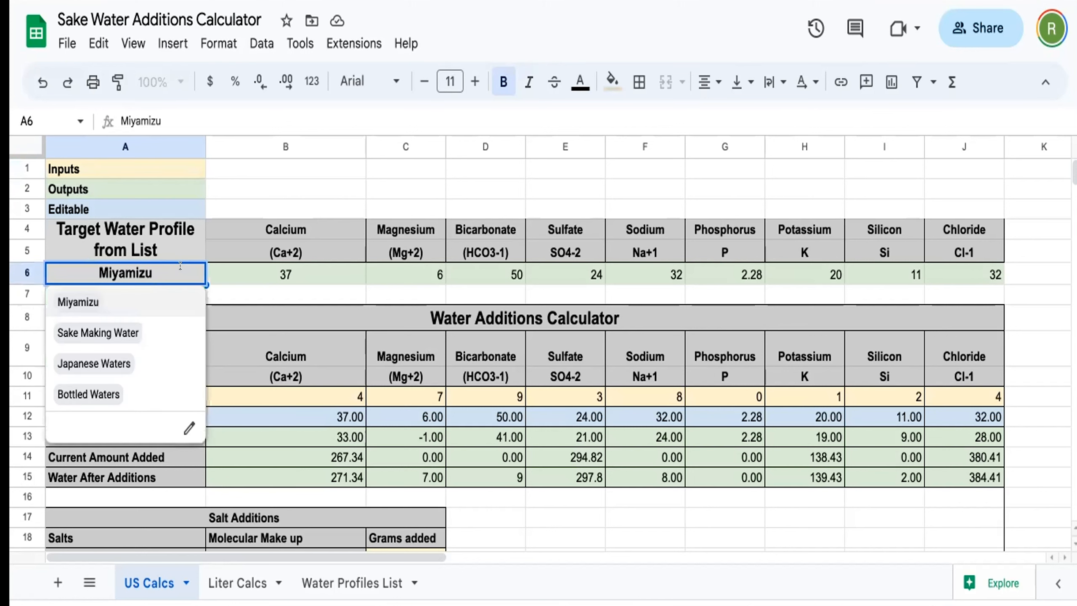
pyautogui.click(316, 192)
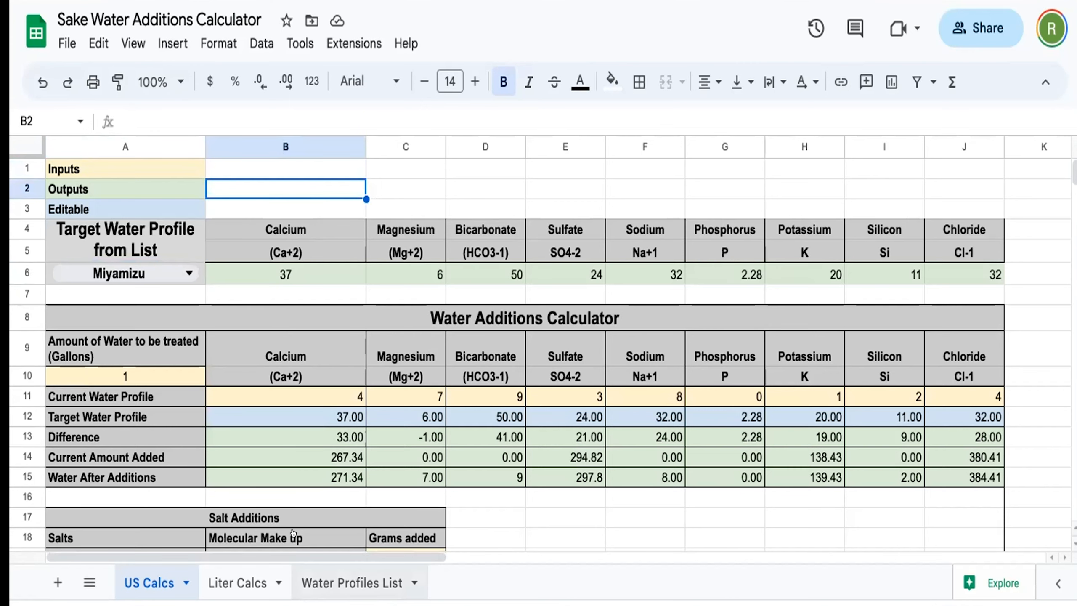
pyautogui.click(352, 583)
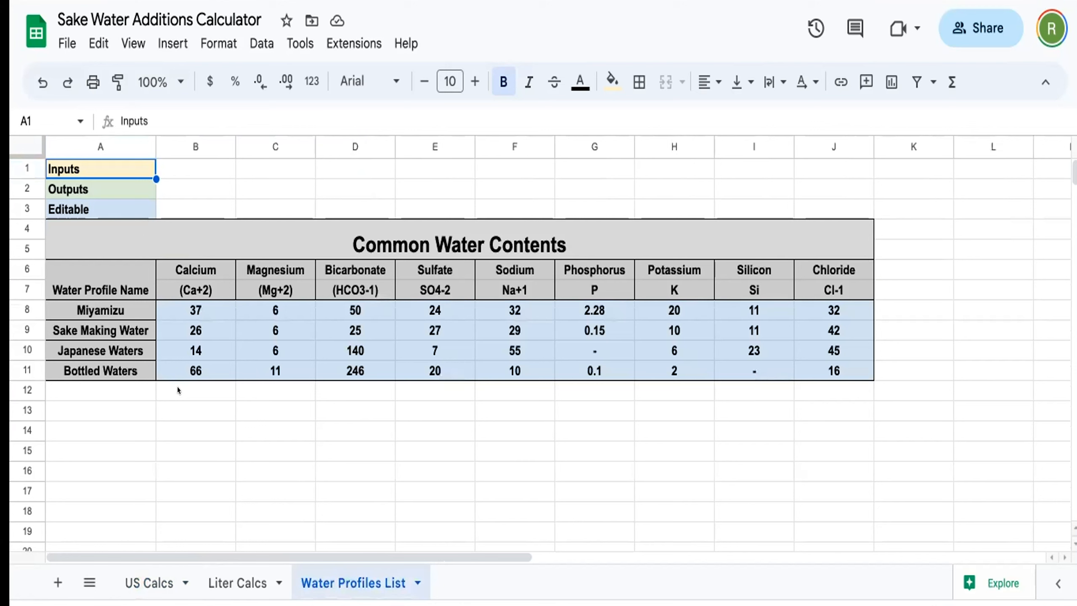
pyautogui.click(147, 582)
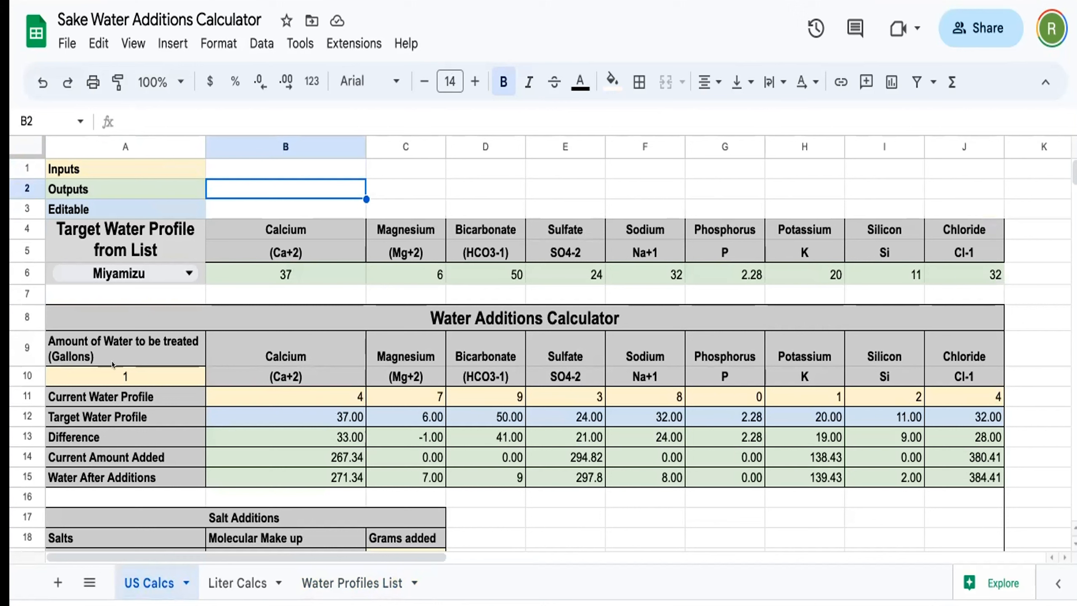
# Examine the gallons input, the current and target water profile rows, and the Salt Additions table on US Calcs.
pyautogui.click(94, 376)
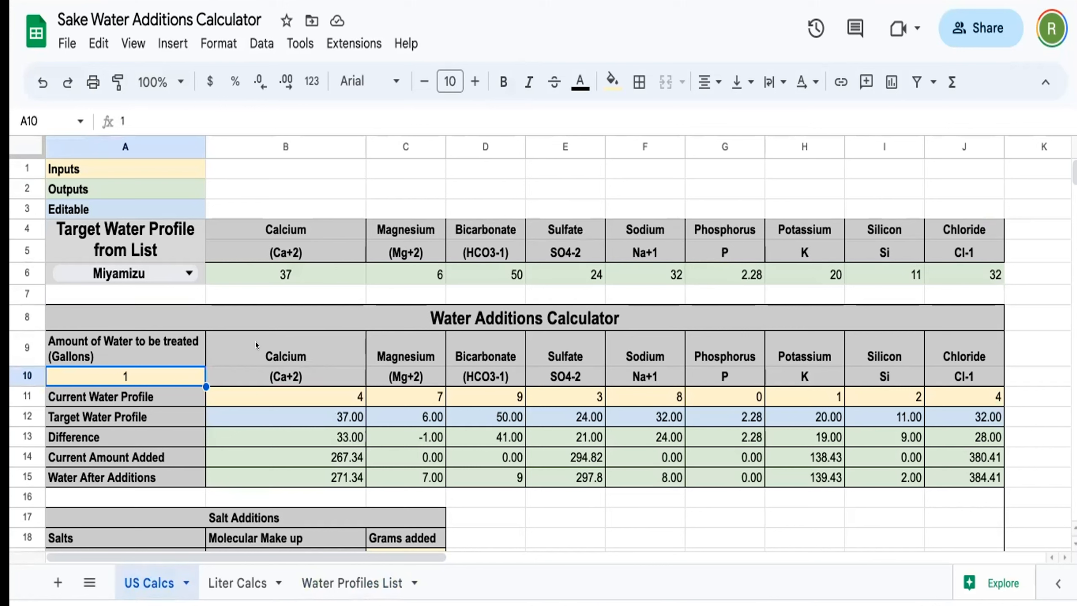
pyautogui.click(290, 394)
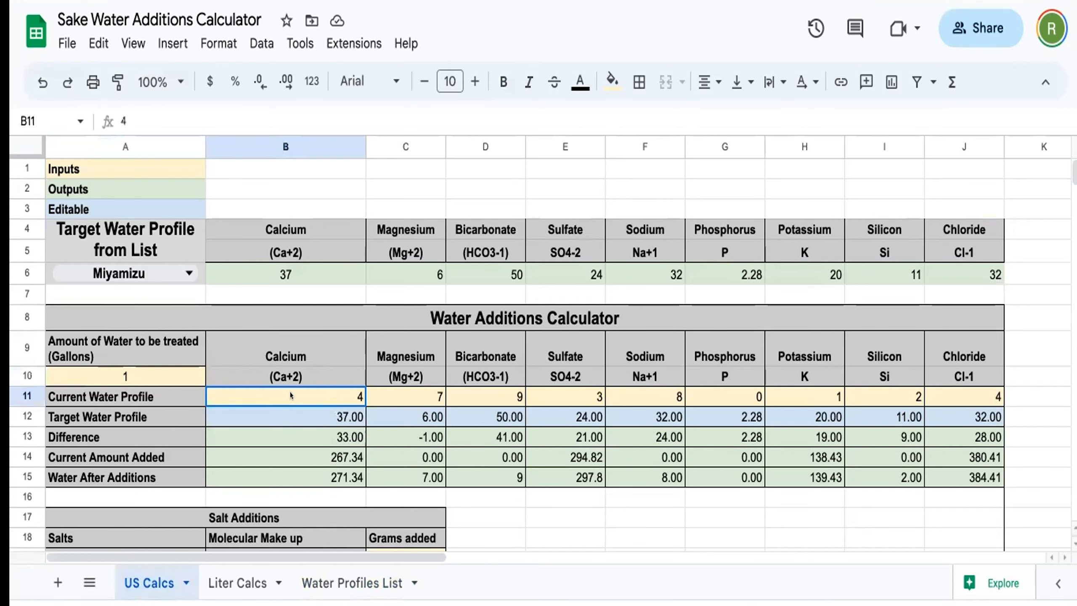
pyautogui.hscroll(6, 291, 395)
pyautogui.hscroll(-6, 290, 395)
pyautogui.hscroll(3, 656, 389)
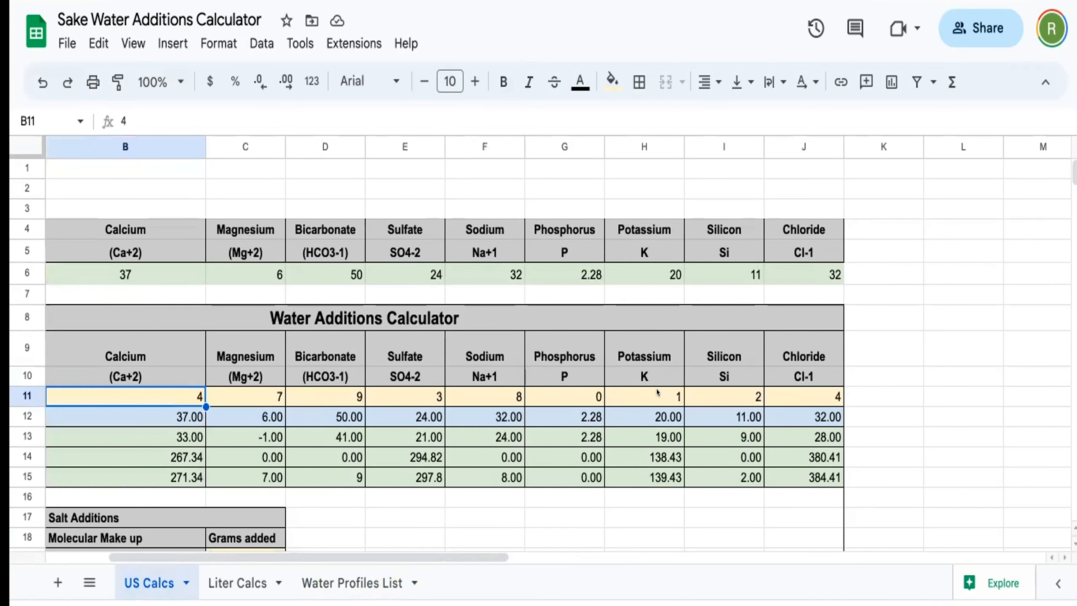
pyautogui.hscroll(-3, 657, 389)
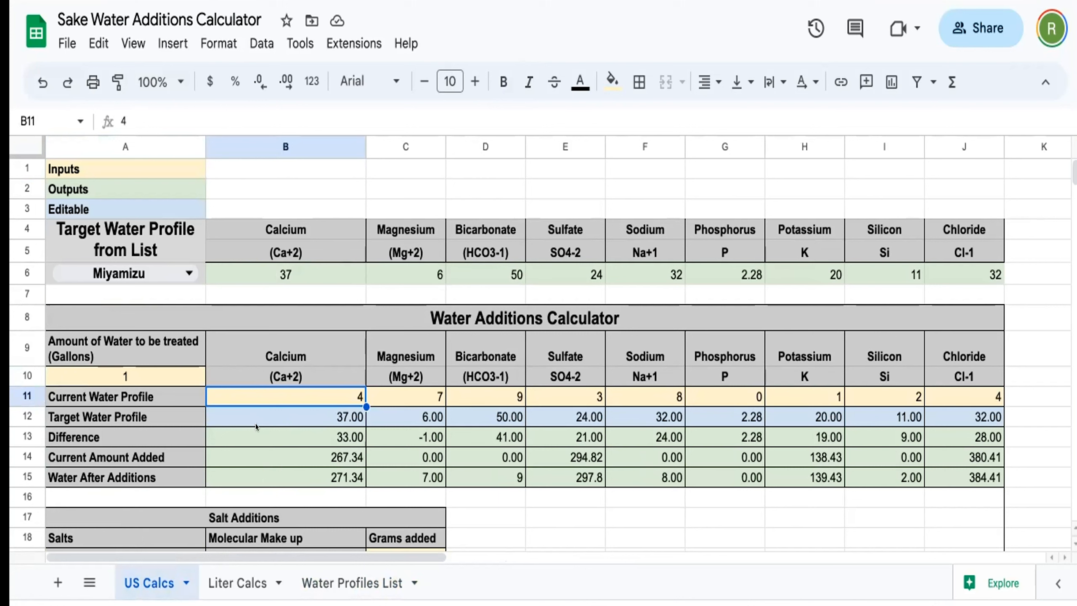
pyautogui.click(263, 411)
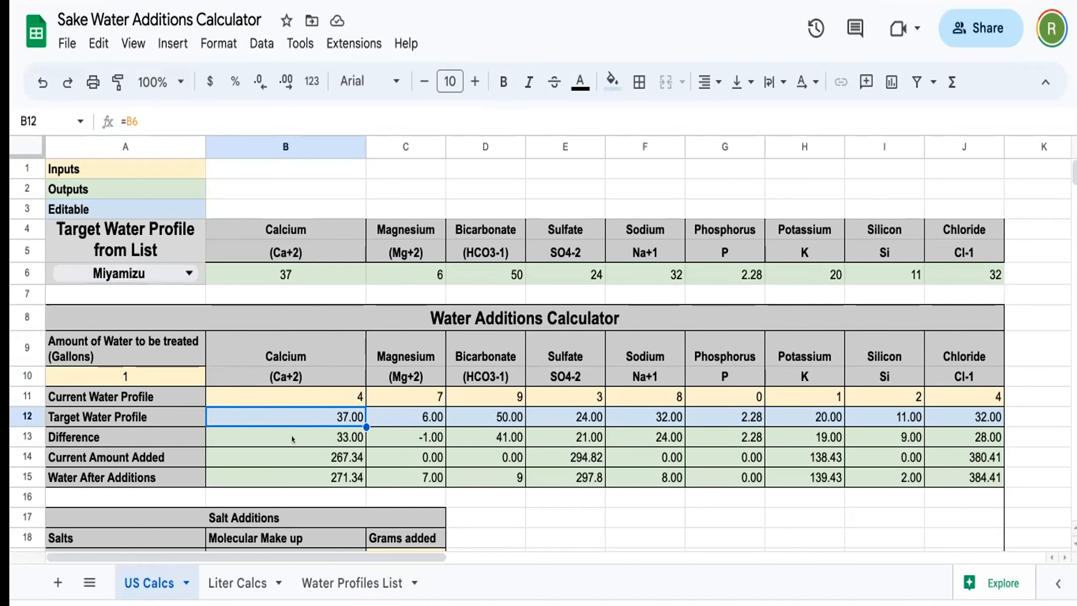
pyautogui.scroll(-2, 292, 439)
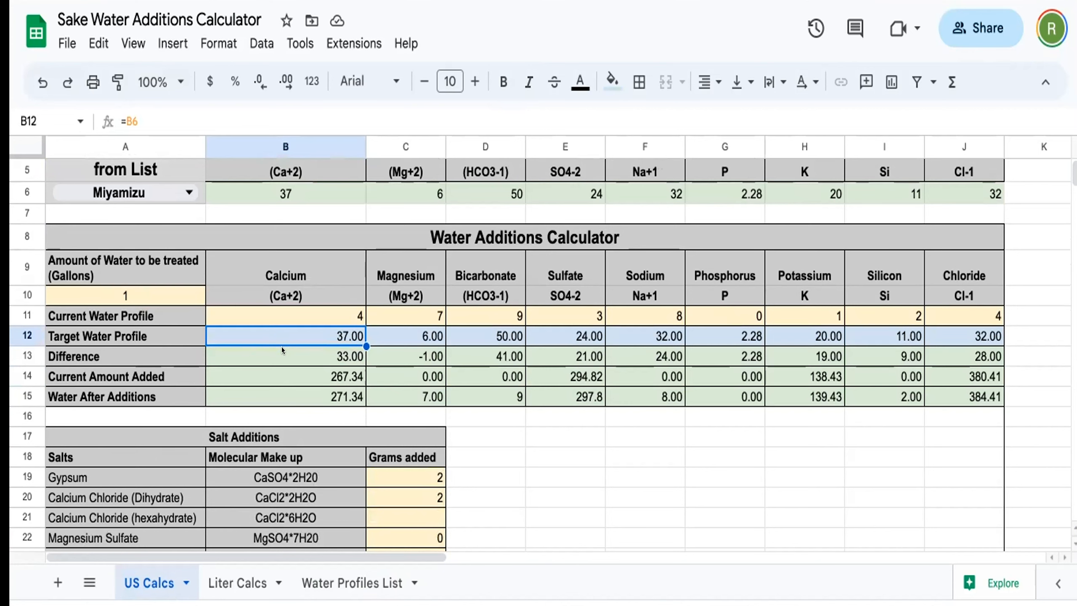
pyautogui.scroll(-5, 254, 374)
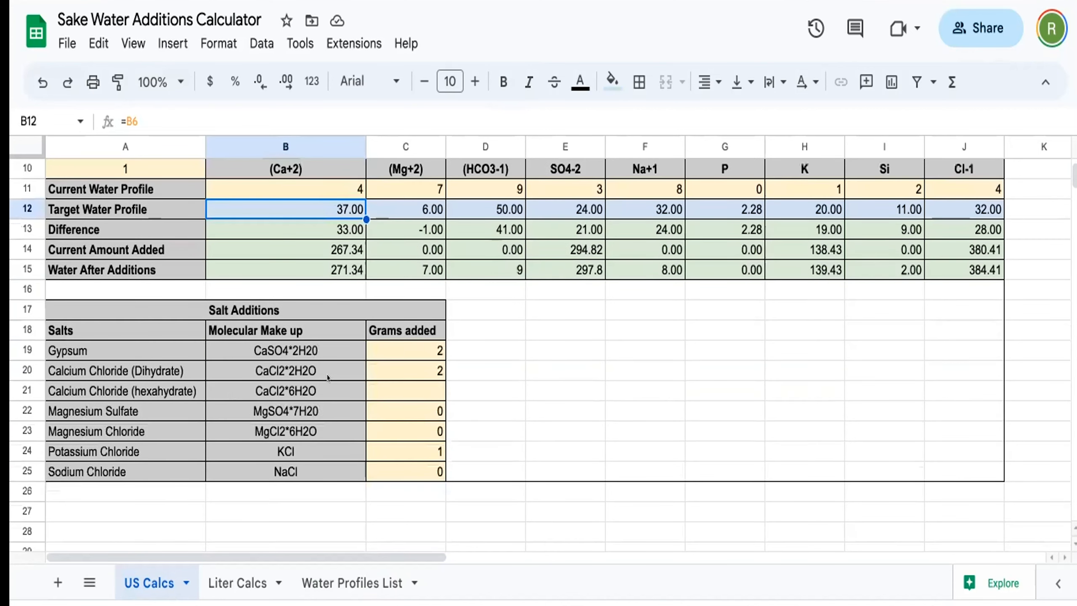
pyautogui.scroll(1, 383, 362)
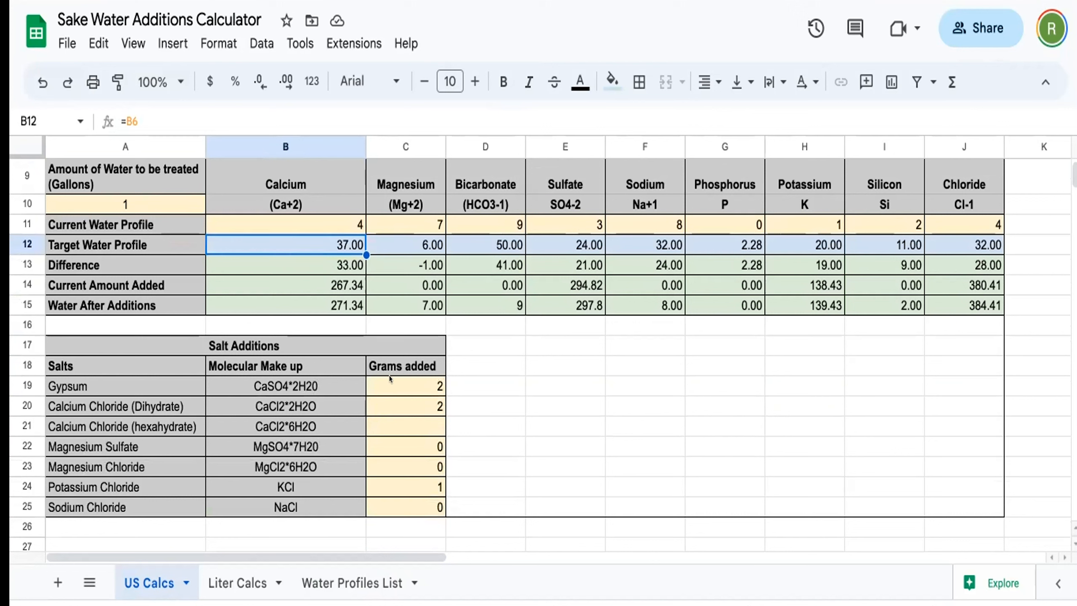
# Set the gypsum addition to 5 grams and inspect the calcium value in the Water After Additions row.
pyautogui.click(390, 379)
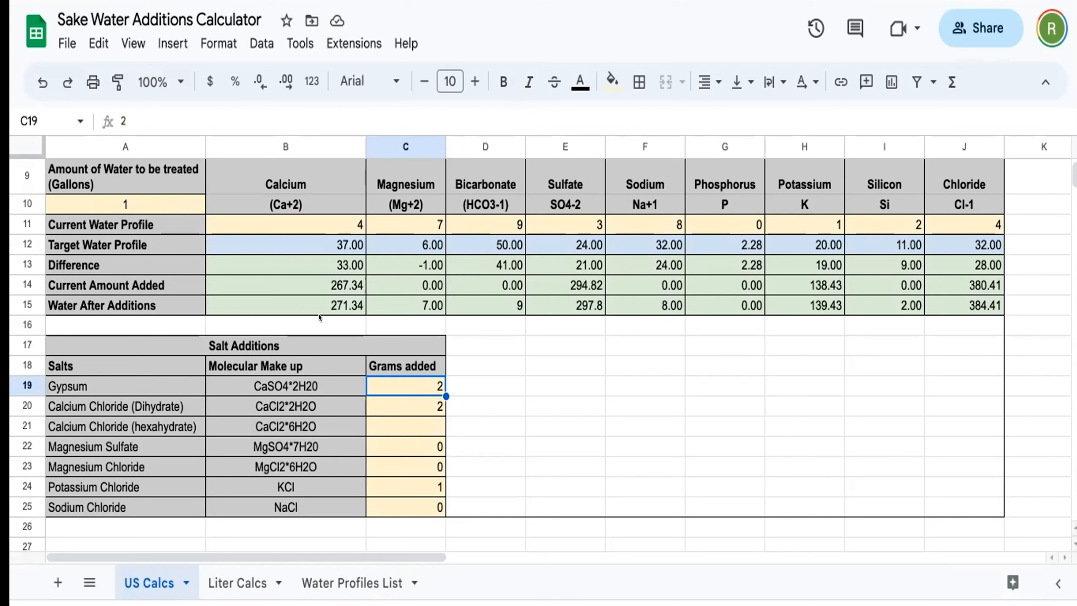
pyautogui.write('5')
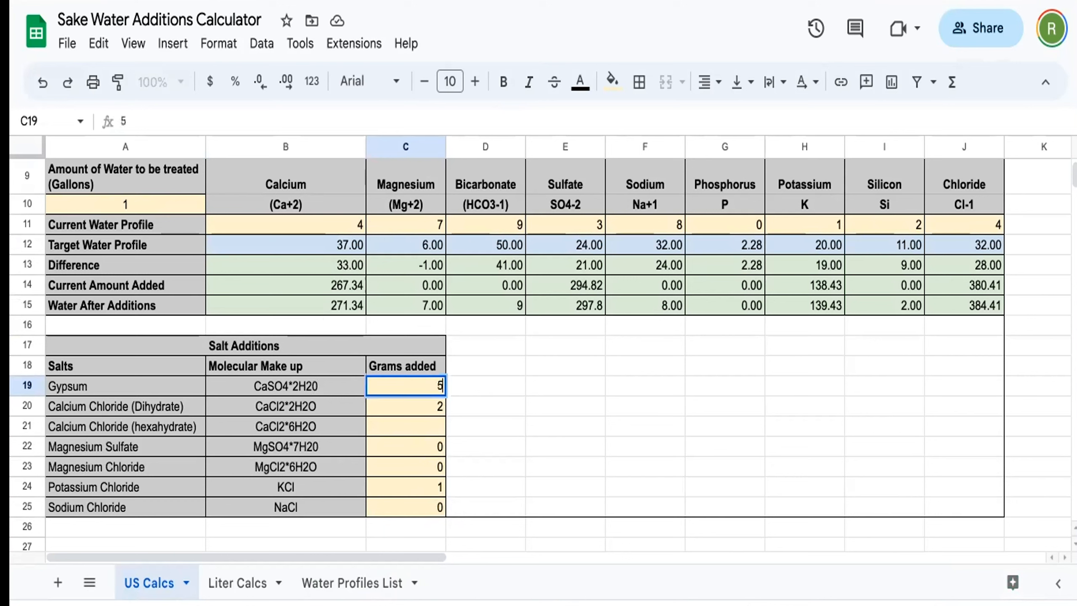
pyautogui.press('Return')
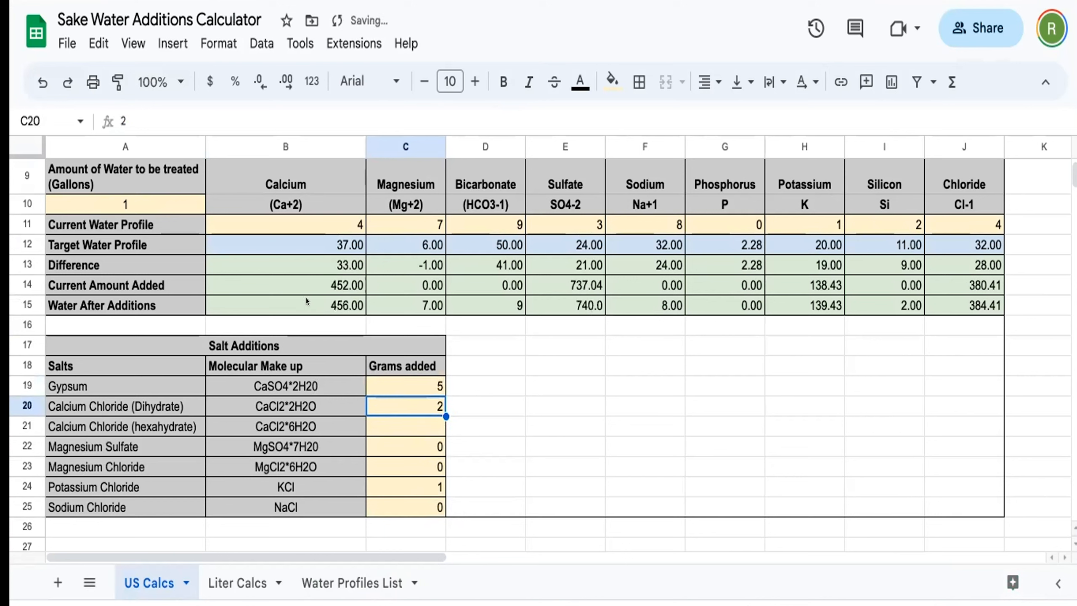
pyautogui.click(307, 300)
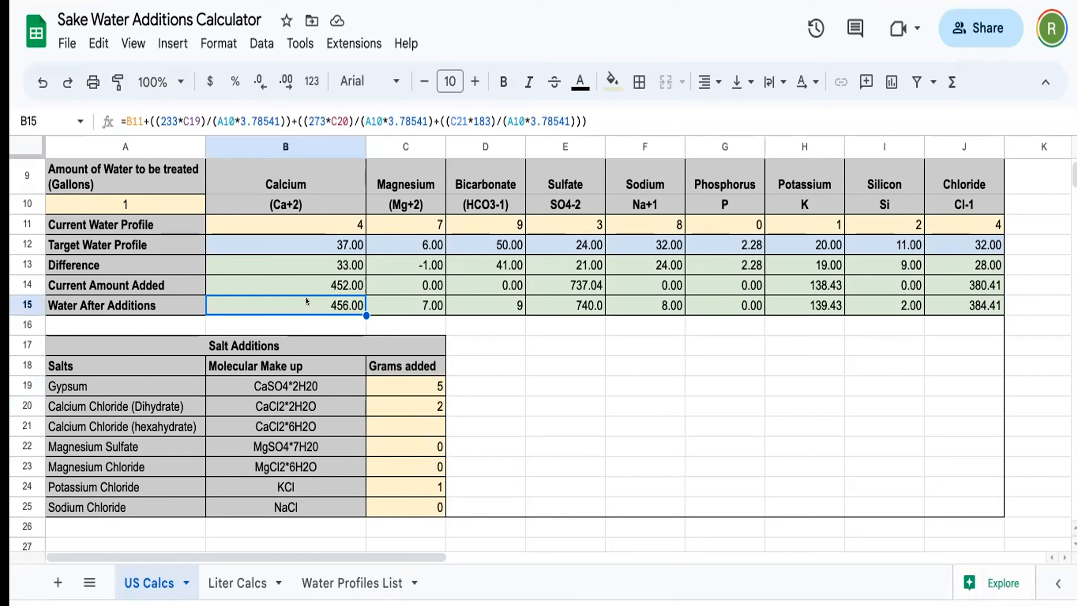
# Set the amount of water to be treated to 100 gallons and check the calcium after additions.
pyautogui.click(153, 201)
pyautogui.write('100')
pyautogui.press('Return')
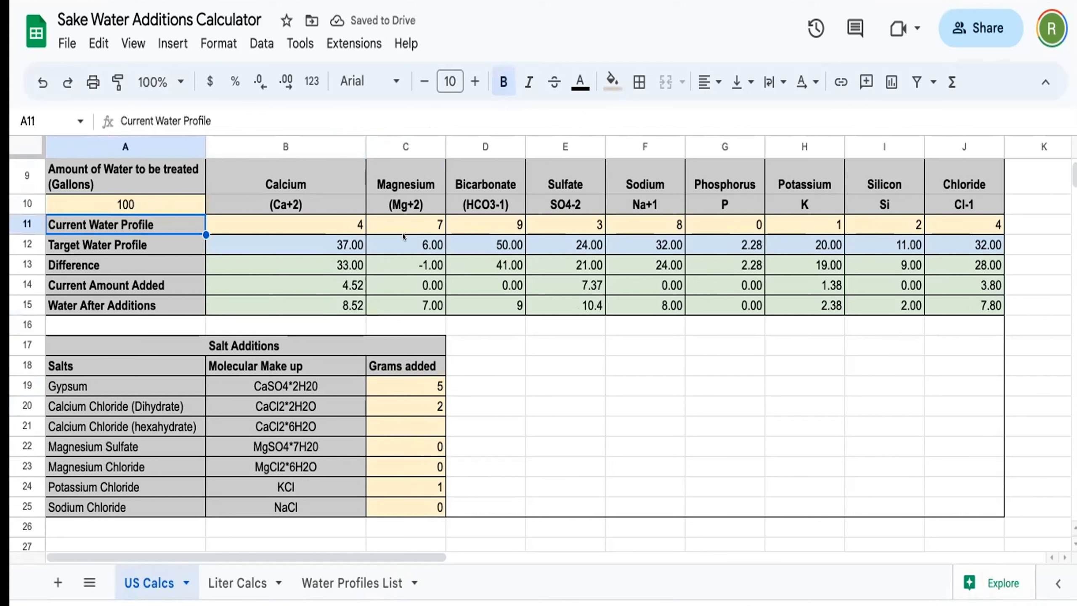
pyautogui.click(331, 301)
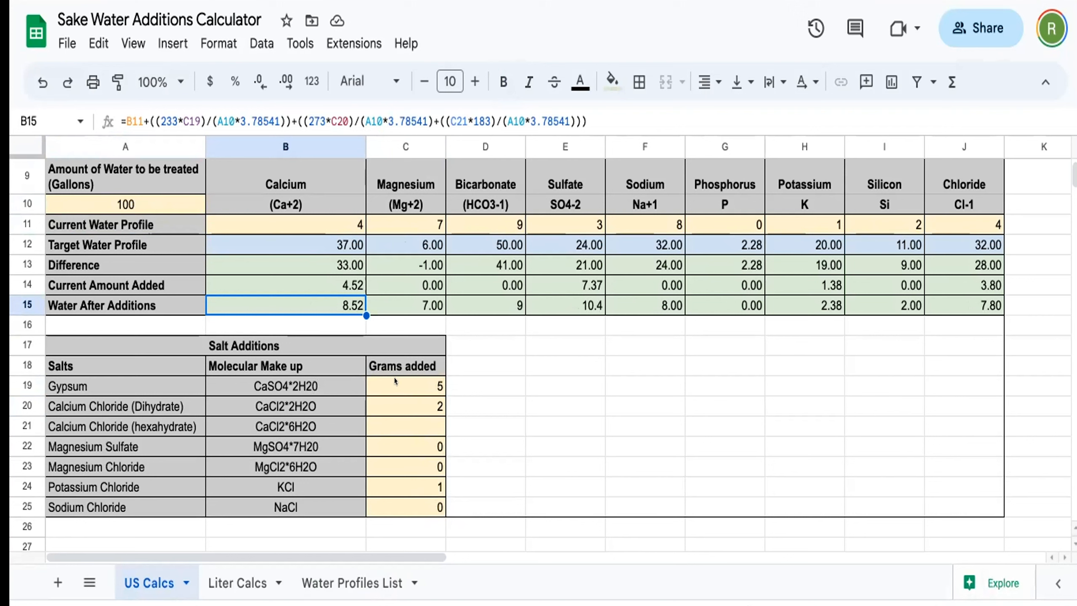
# Set the gypsum addition to 50 grams and check the calcium after additions against the target.
pyautogui.click(408, 381)
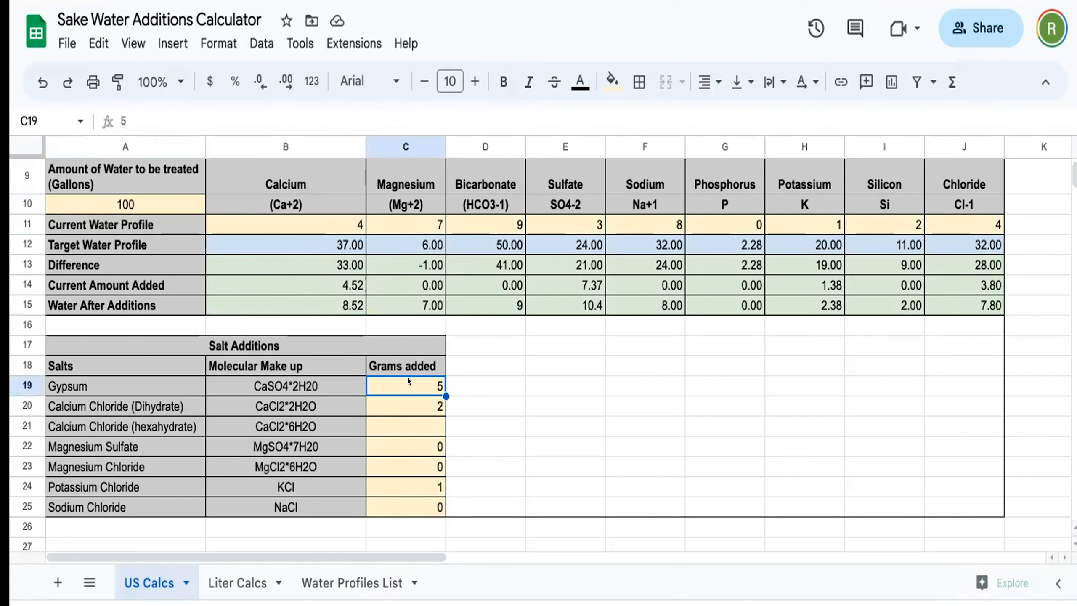
pyautogui.doubleClick(408, 381)
pyautogui.press('BackSpace')
pyautogui.write('50')
pyautogui.press('Return')
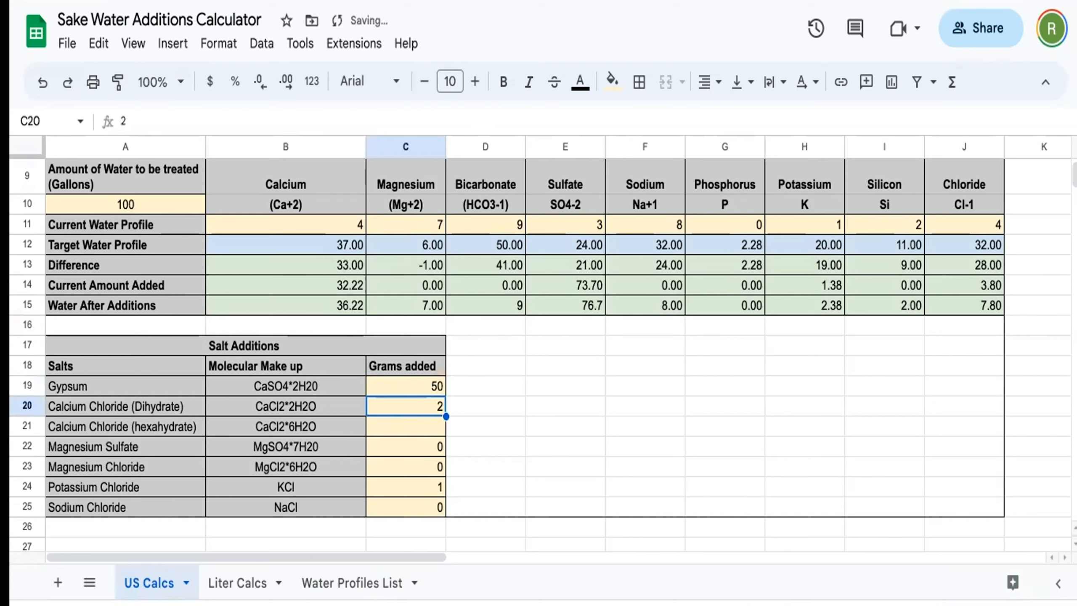
pyautogui.click(329, 302)
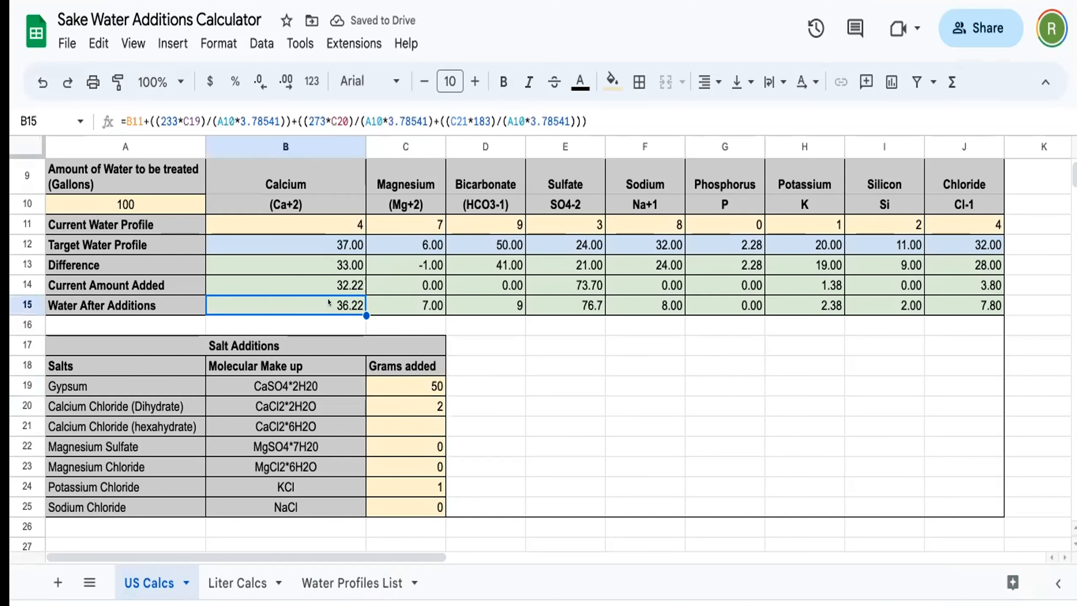
# Try a gypsum addition of 53 grams in the Salt Additions table.
pyautogui.click(407, 378)
pyautogui.write('53')
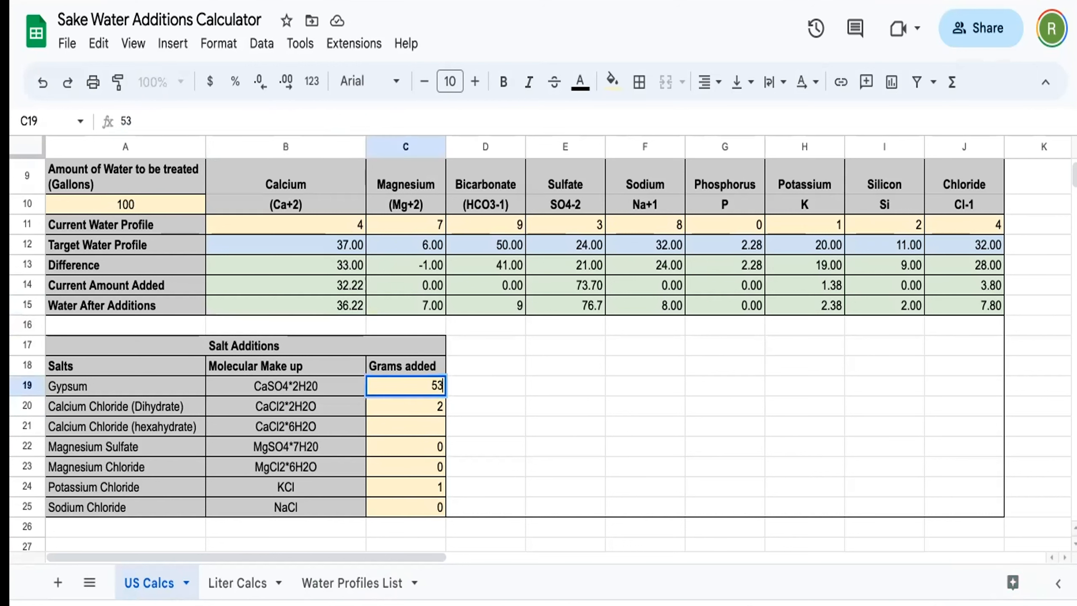
pyautogui.press('Up')
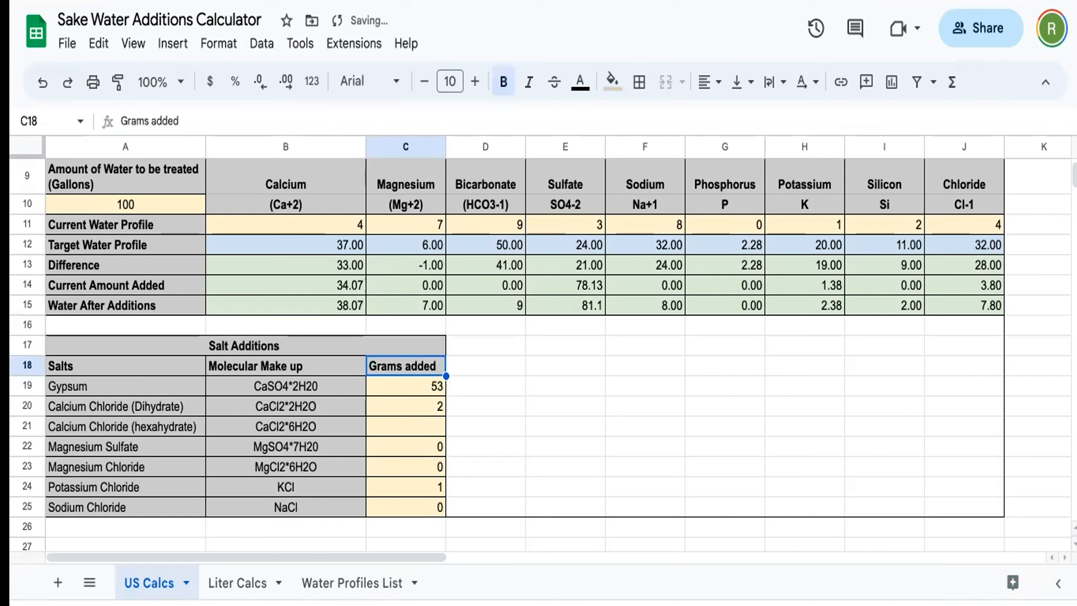
# Set the gypsum addition to 52 grams in the Salt Additions table.
pyautogui.press('Down')
pyautogui.write('52')
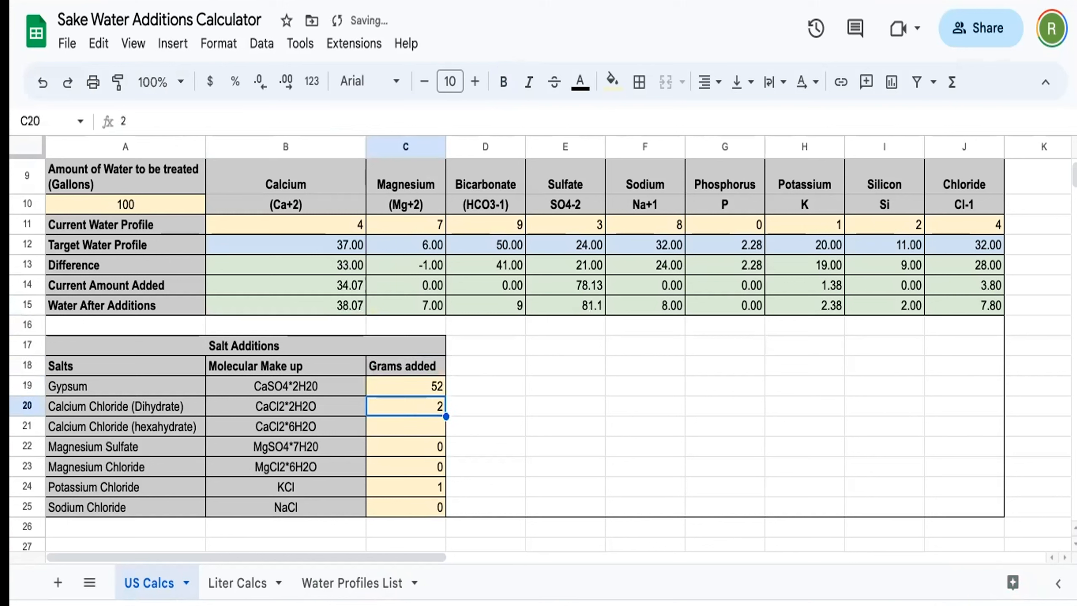
pyautogui.press('Return')
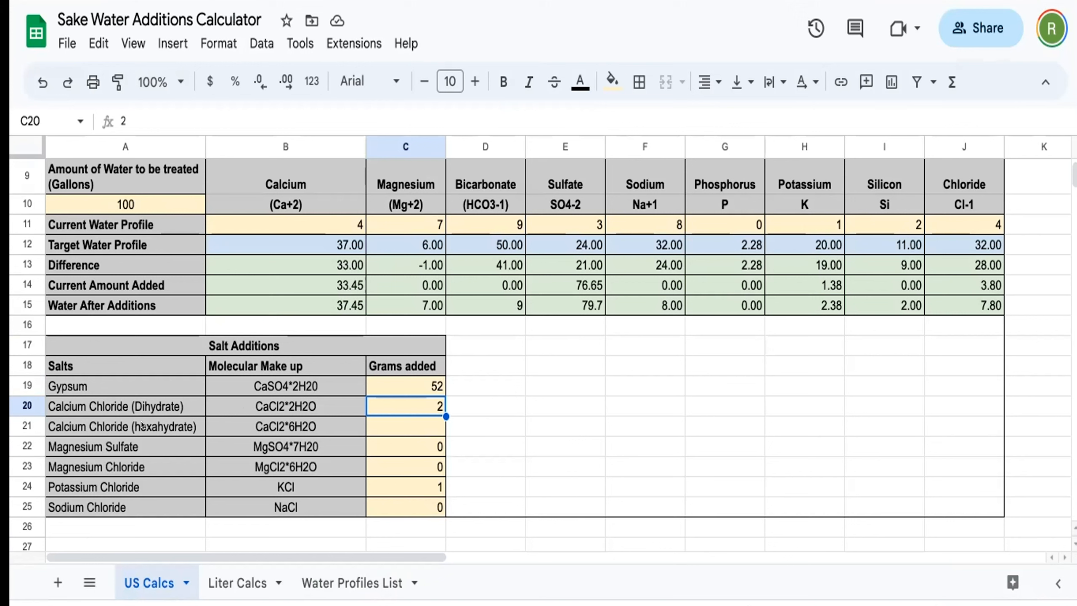
pyautogui.scroll(3, 142, 425)
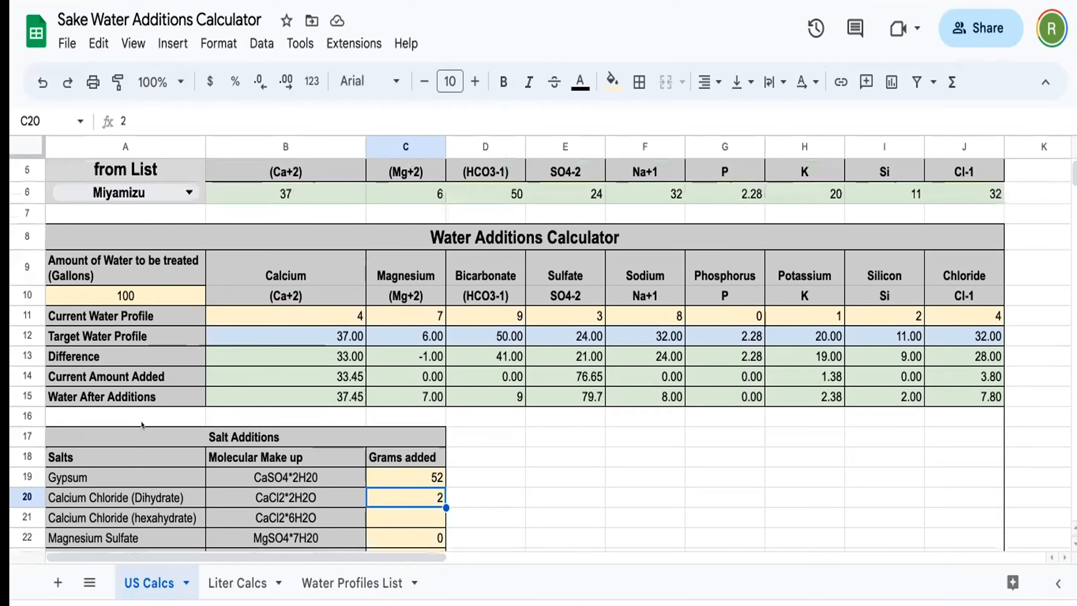
pyautogui.hscroll(5, 141, 424)
pyautogui.hscroll(-5, 141, 423)
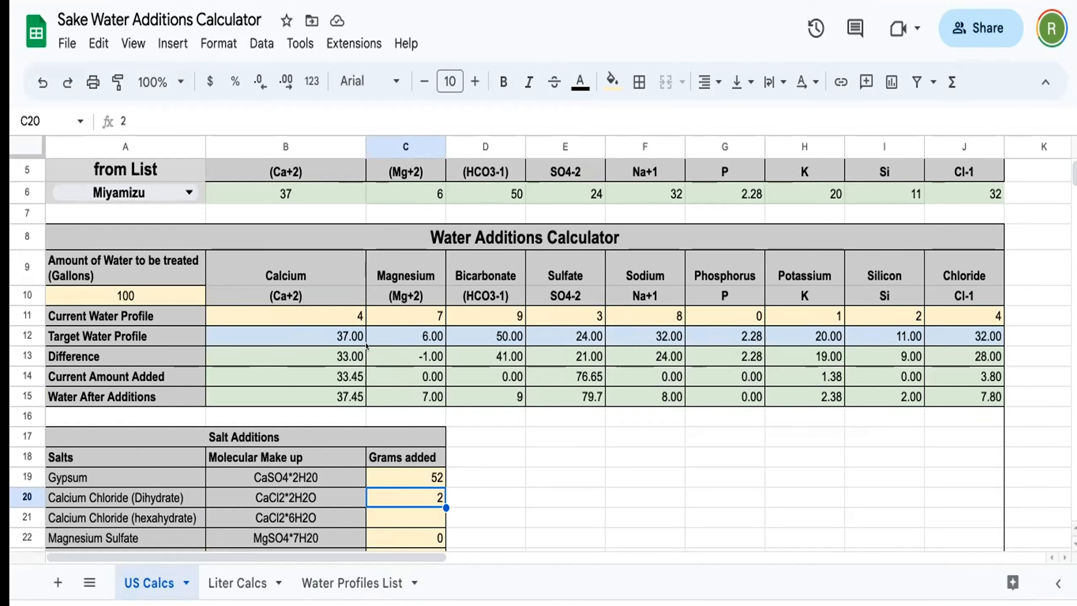
pyautogui.scroll(-1, 366, 345)
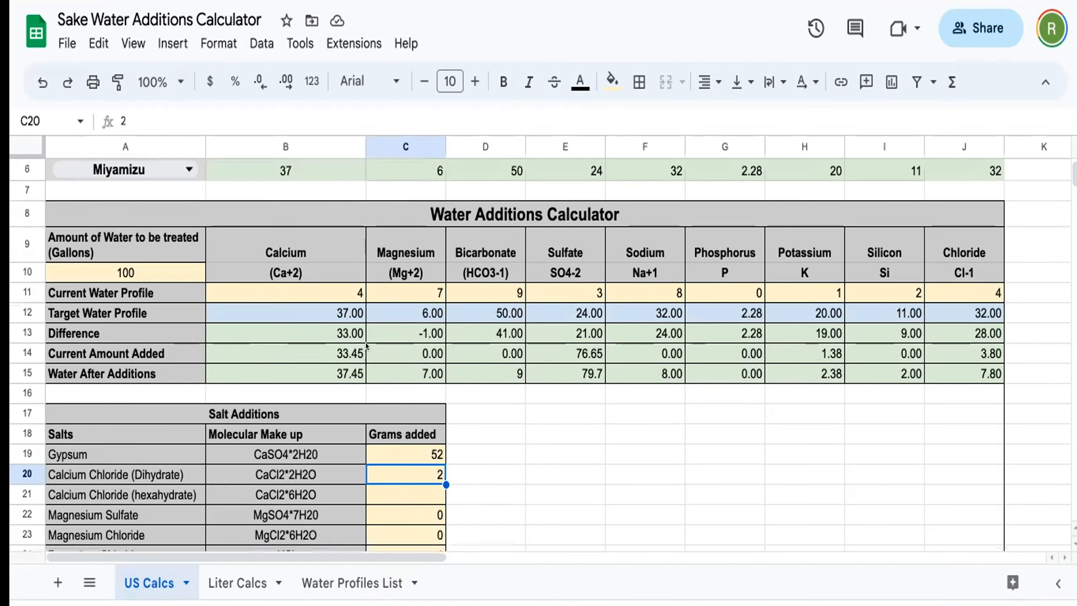
pyautogui.scroll(-2, 366, 345)
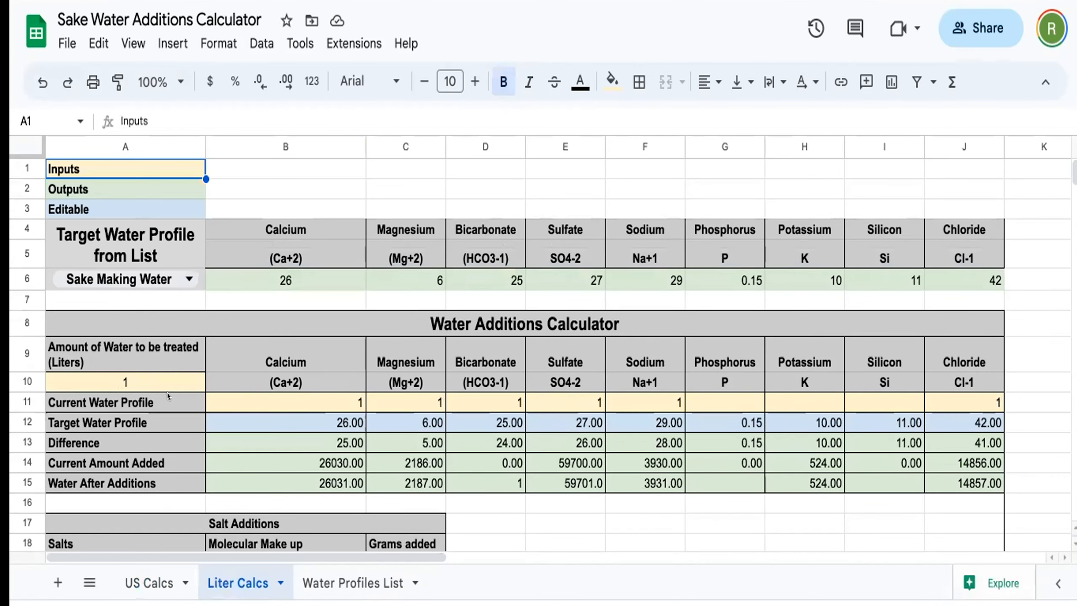
# On the Liter Calcs sheet, set the amount of water to be treated to 1000 liters and review the recalculated rows.
pyautogui.scroll(-1, 167, 392)
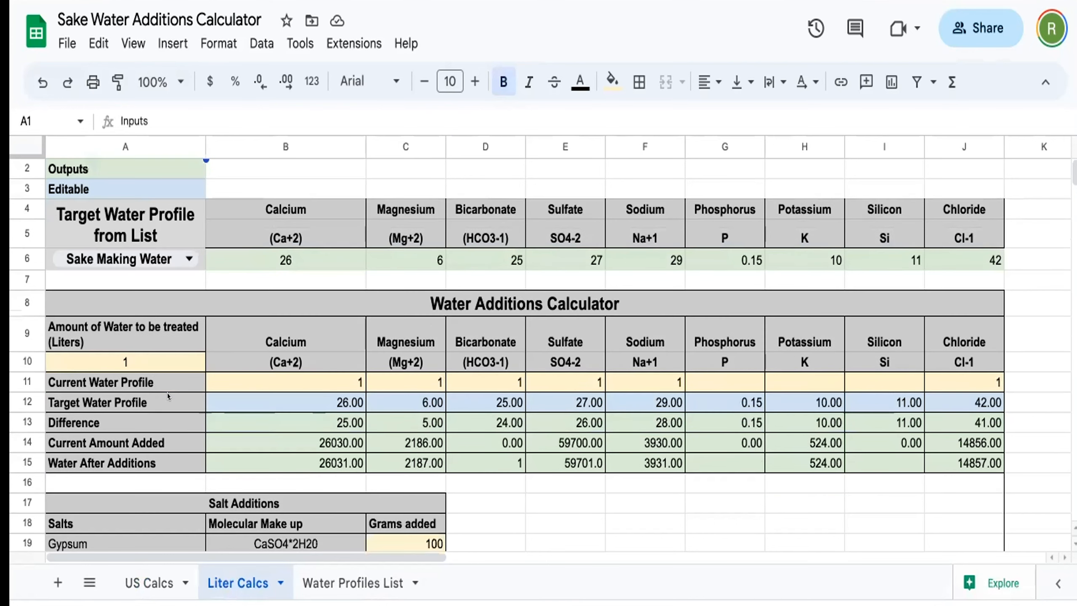
pyautogui.click(140, 360)
pyautogui.write('1000')
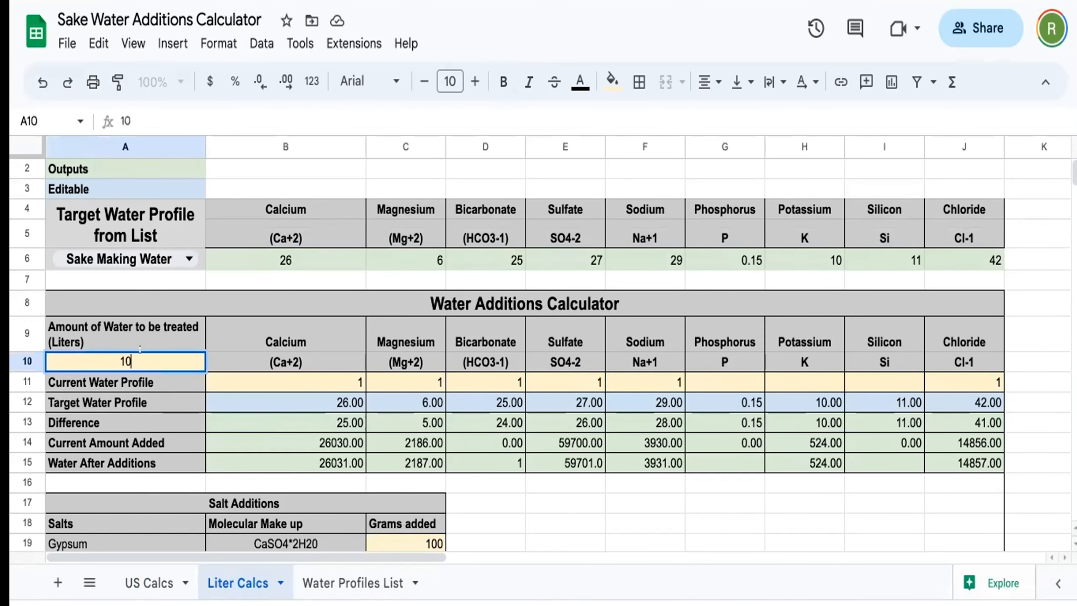
pyautogui.press('Return')
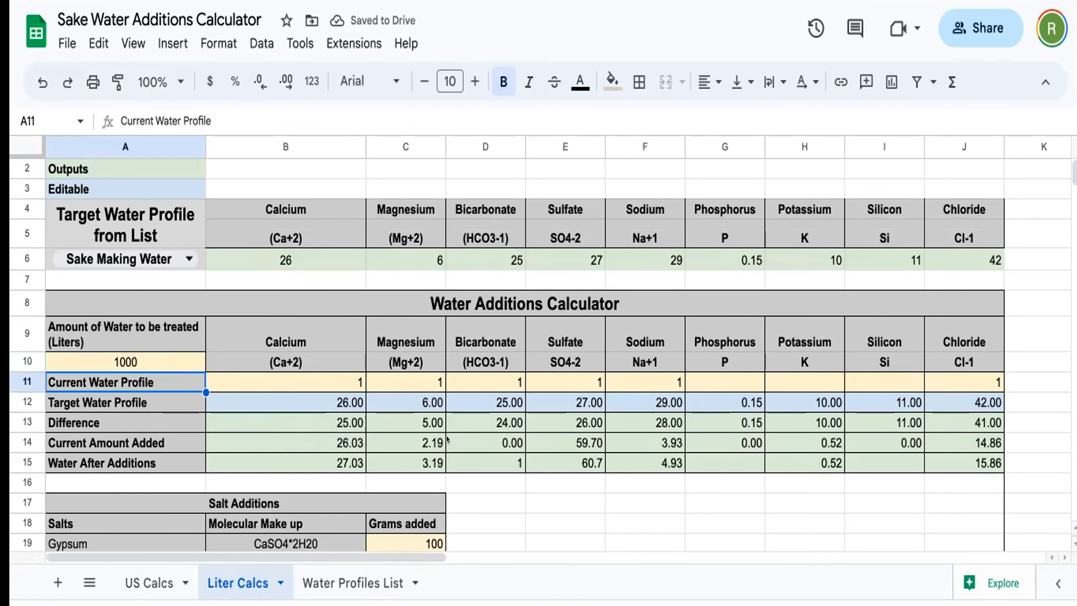
pyautogui.hscroll(5, 446, 436)
pyautogui.hscroll(-5, 446, 436)
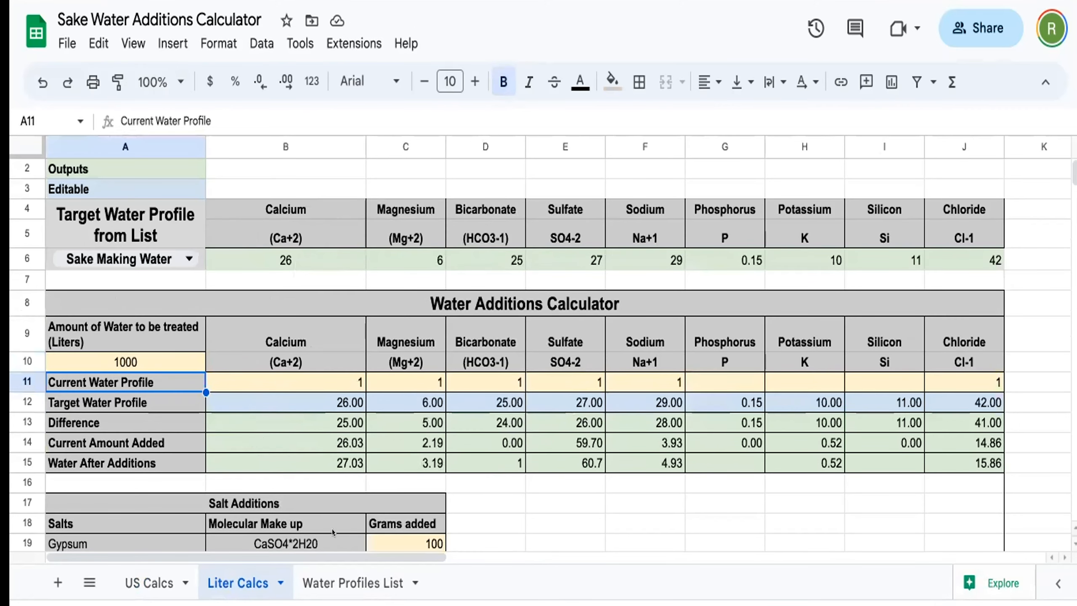
# Return to the US Calcs sheet and look across the mineral columns of the Water Additions Calculator.
pyautogui.click(144, 581)
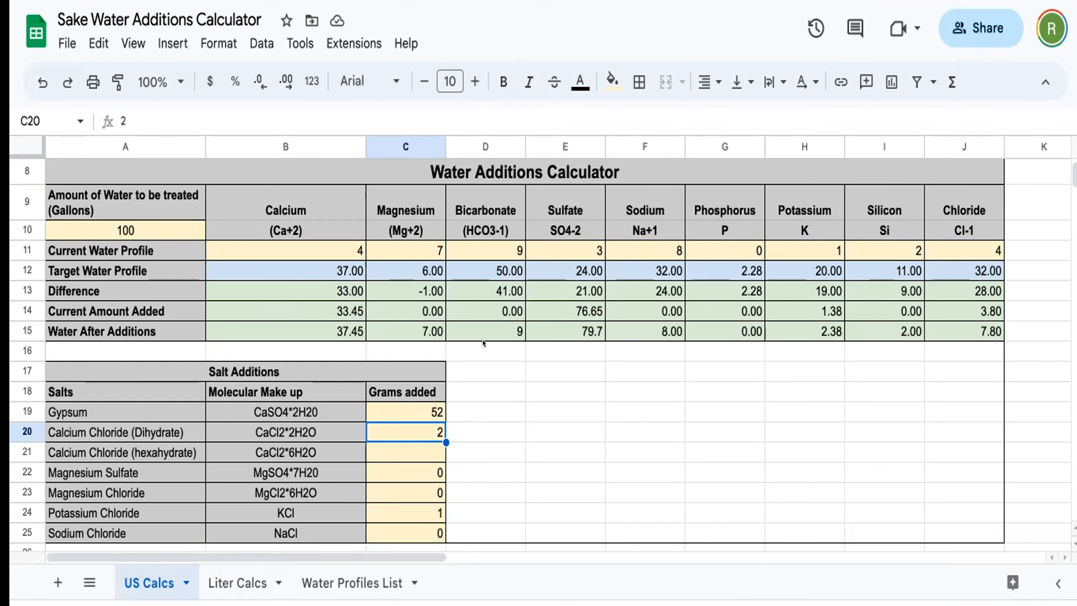
pyautogui.hscroll(3, 483, 343)
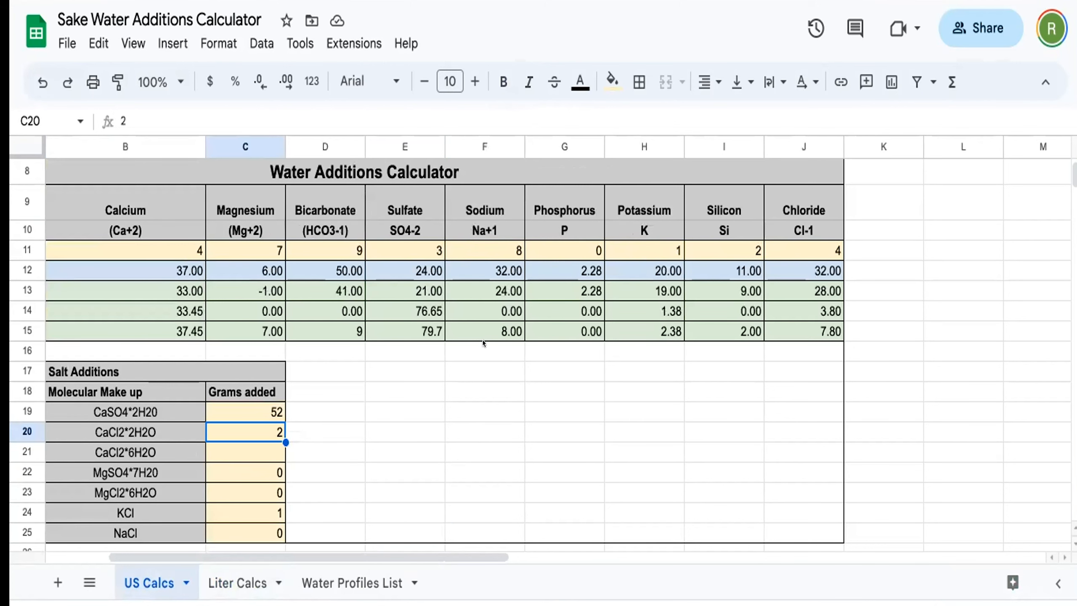
pyautogui.hscroll(-3, 484, 343)
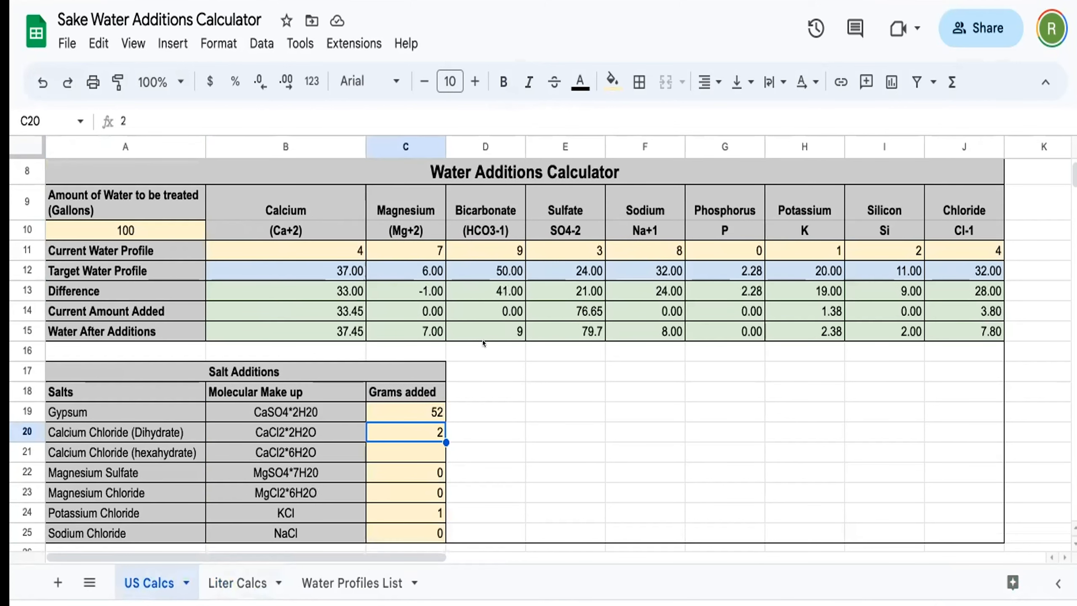